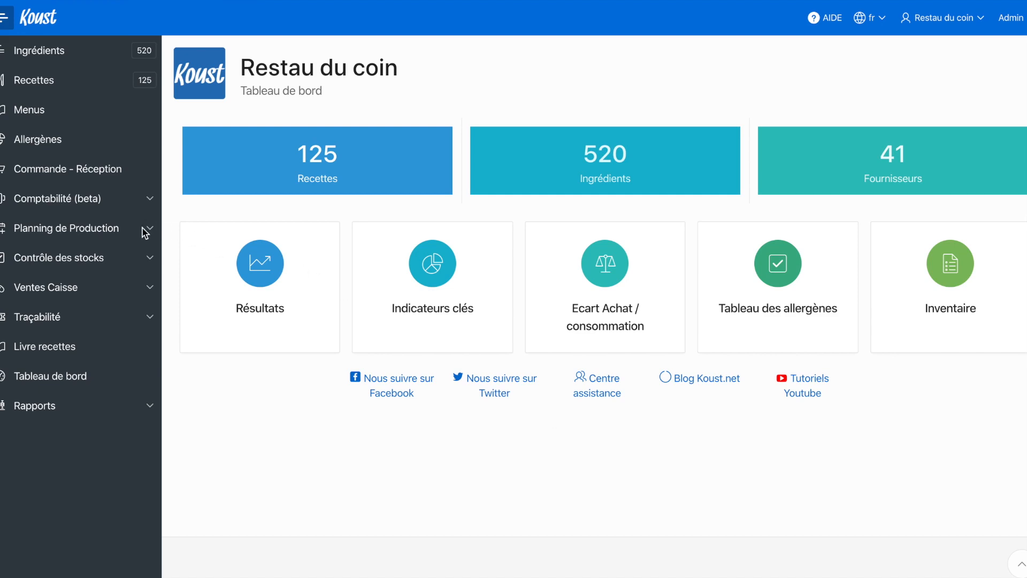
Step: Create a new inter-establishment stock transfer with LE JARDIN 4 as the receiving establishment
click(149, 260)
click(107, 385)
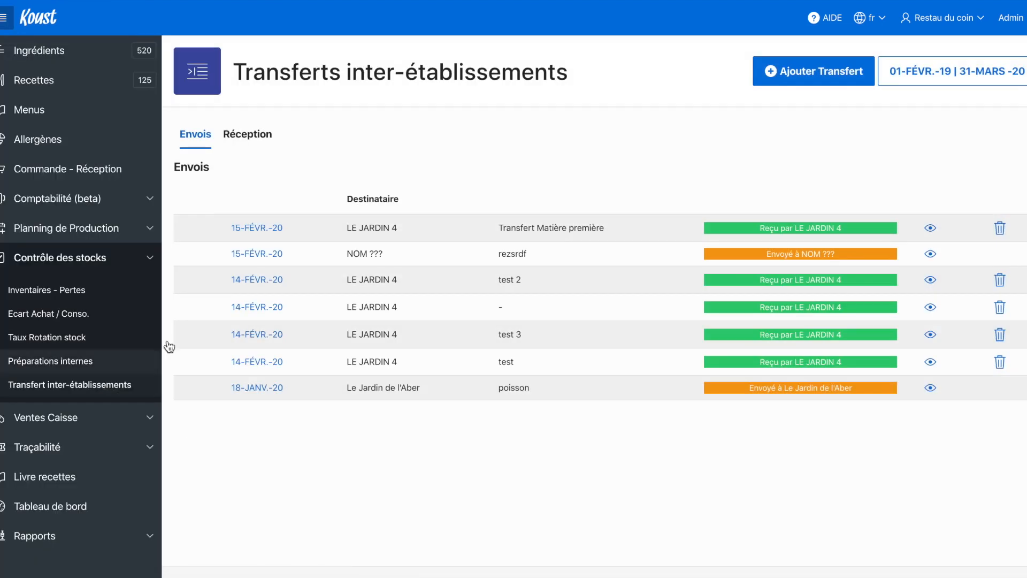
click(812, 78)
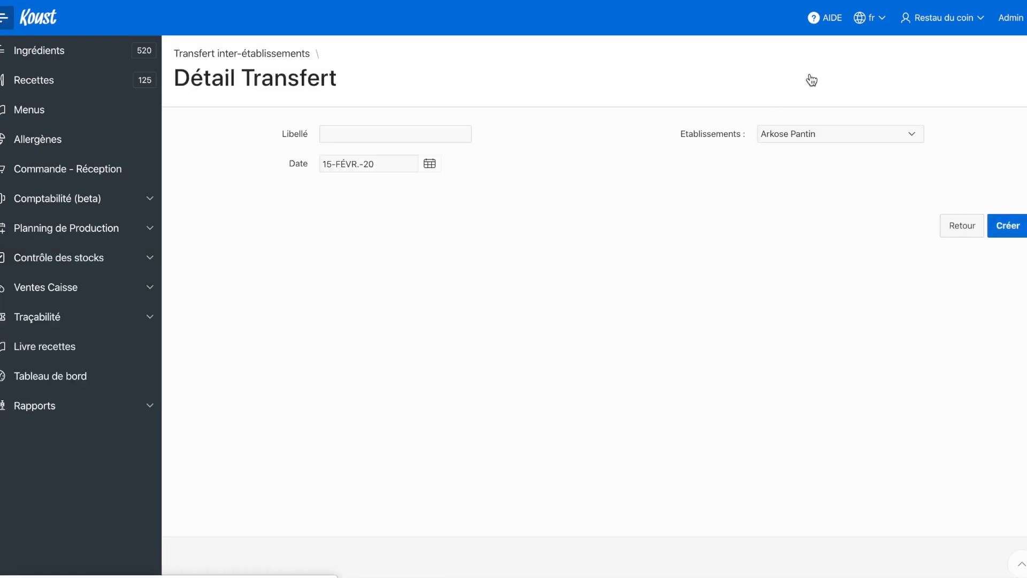
click(805, 137)
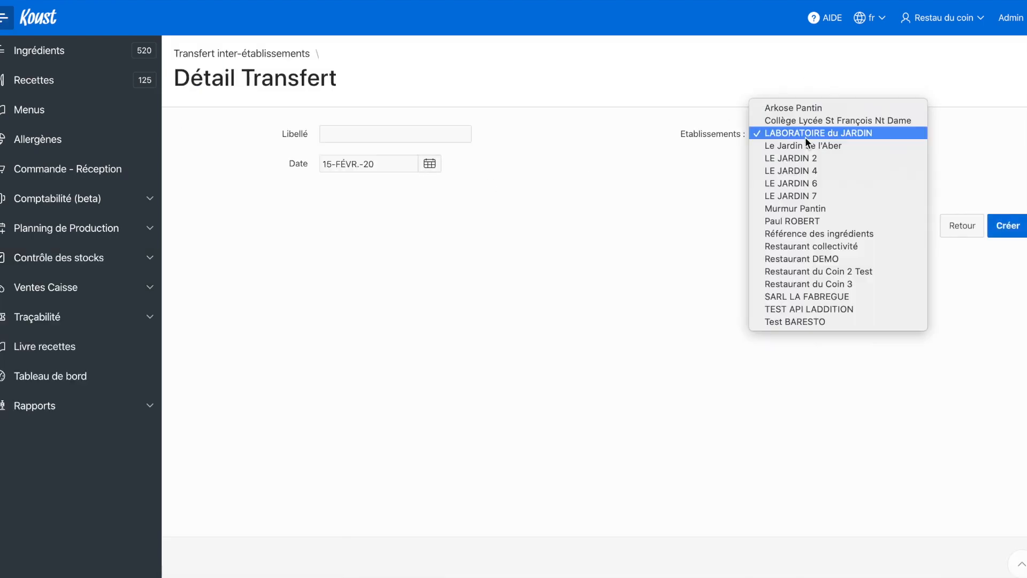
click(807, 169)
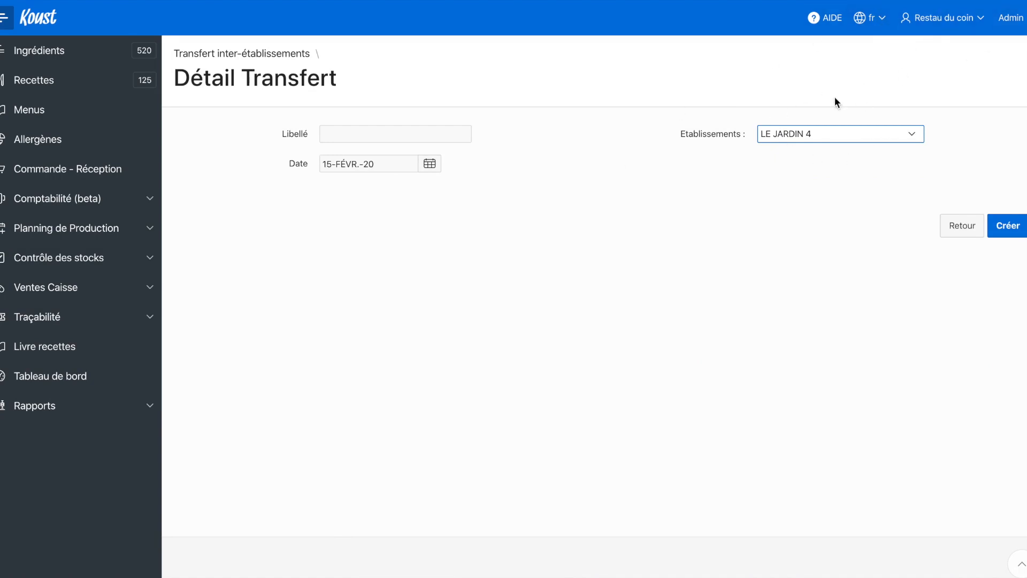
click(1009, 232)
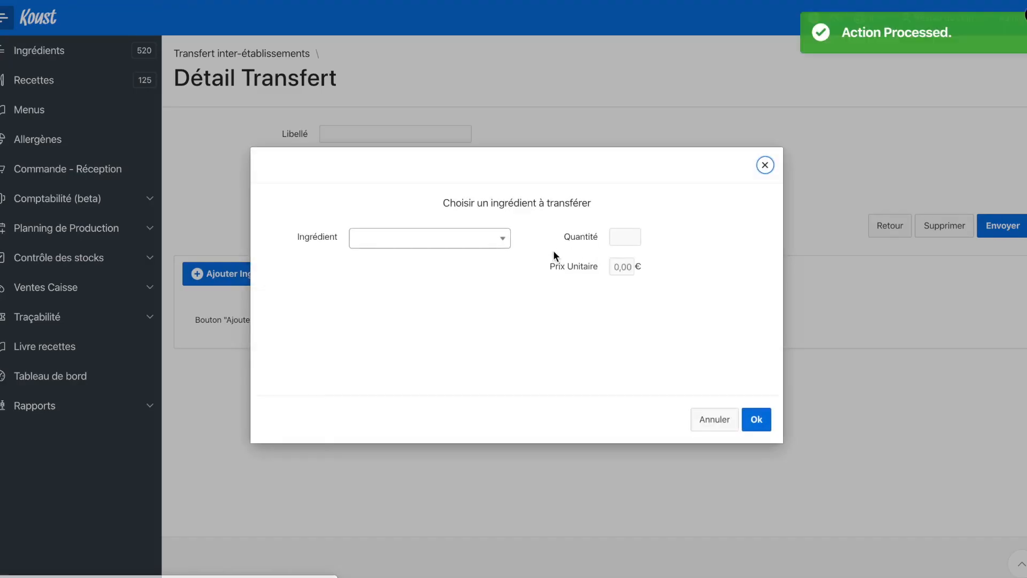
Step: Add 10 kg of the ingredient Courgette to the transfer
click(502, 240)
text(c)
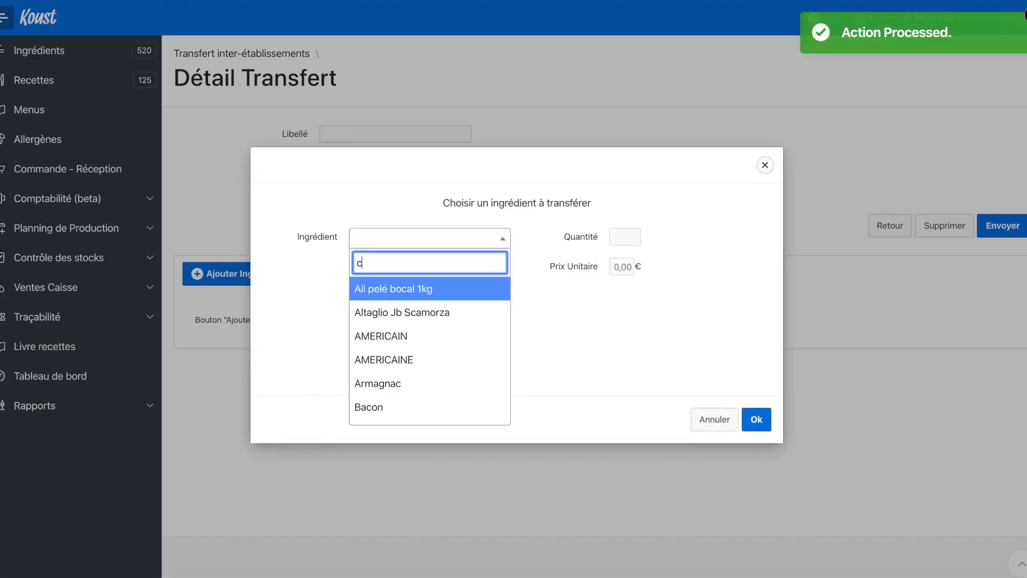
text(ourgett)
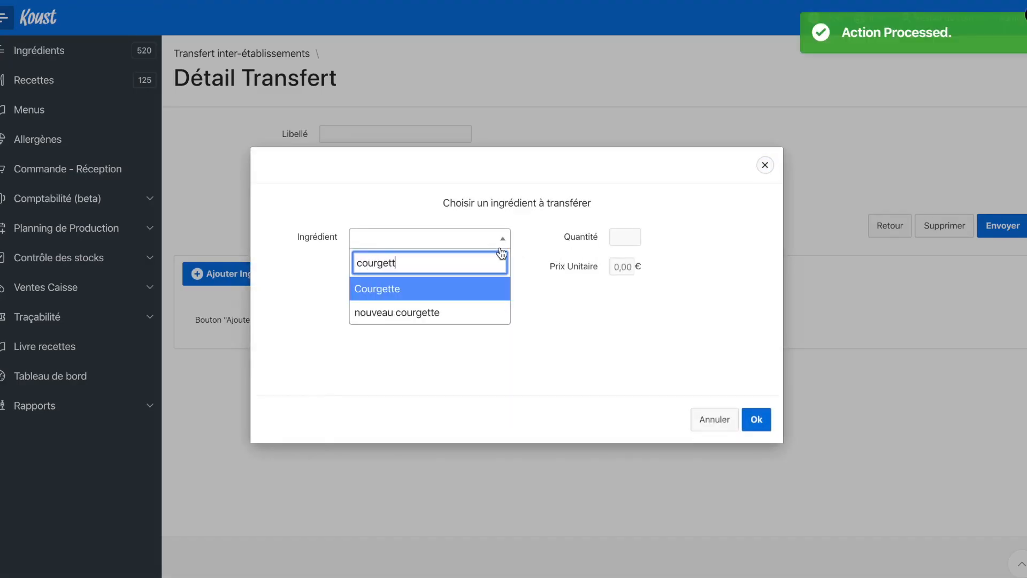
click(467, 294)
click(616, 239)
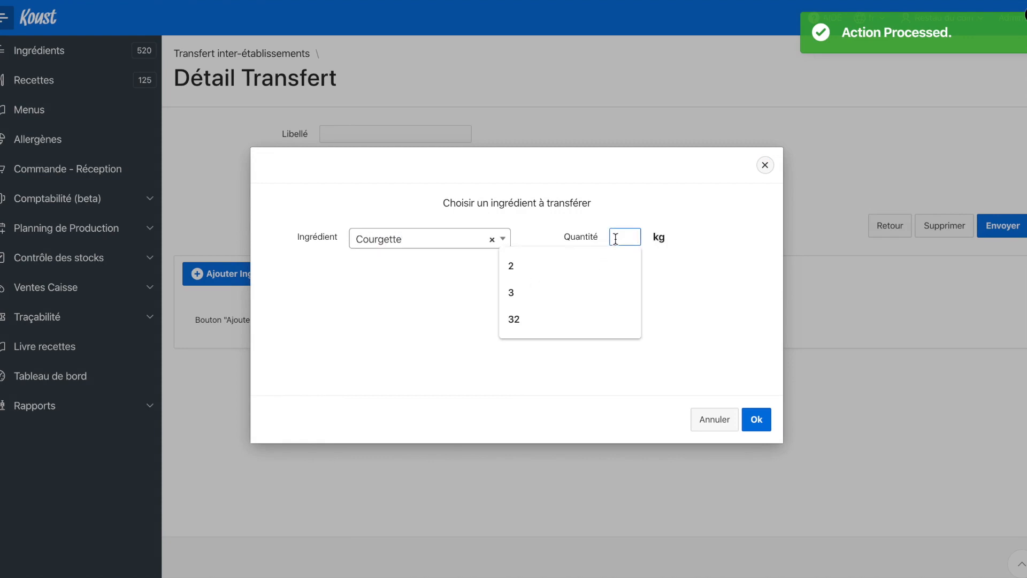
text(10)
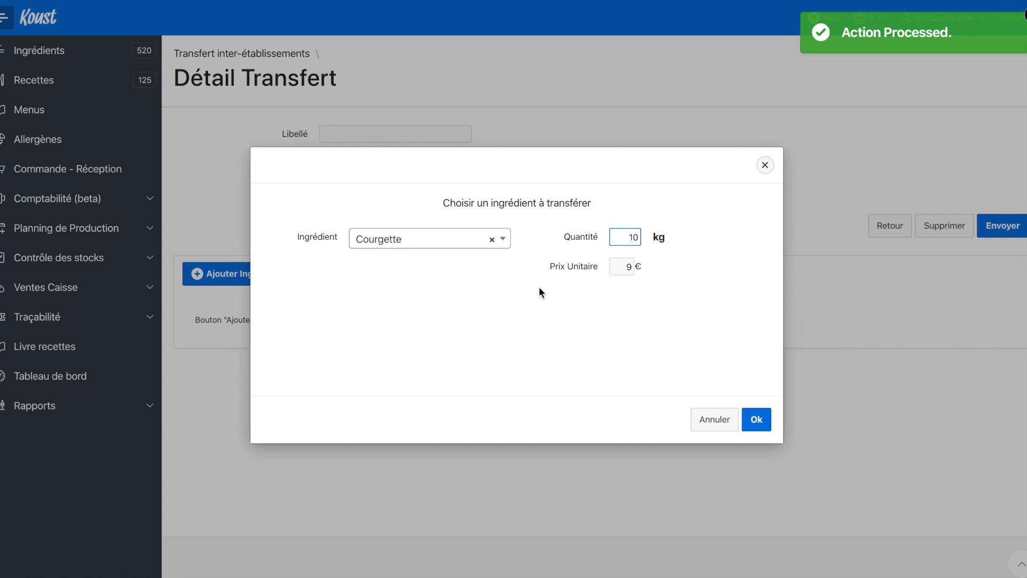
click(757, 420)
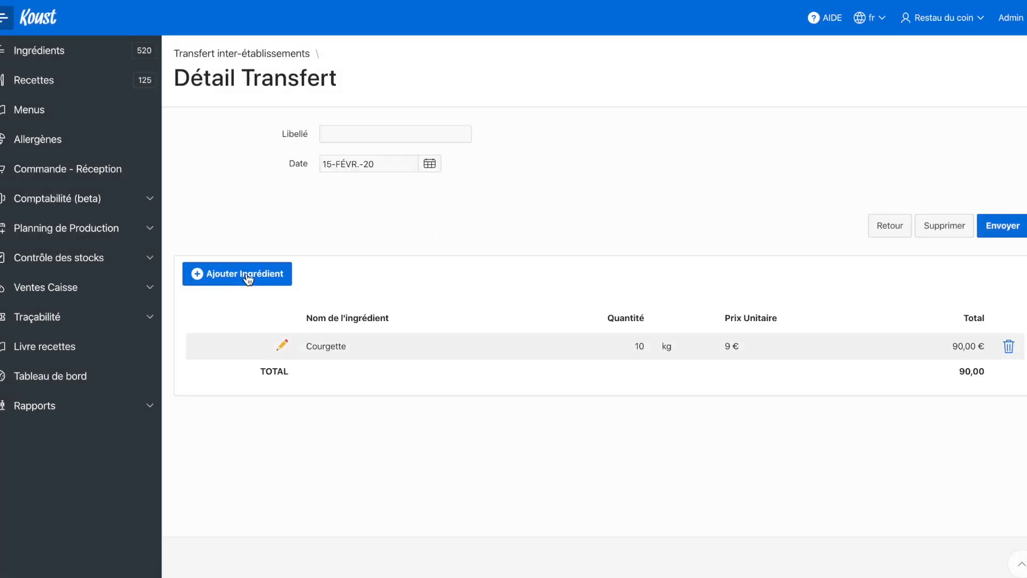
Step: Add 10 kg of the ingredient Banane to the transfer, keeping its suggested unit price
click(247, 275)
click(419, 237)
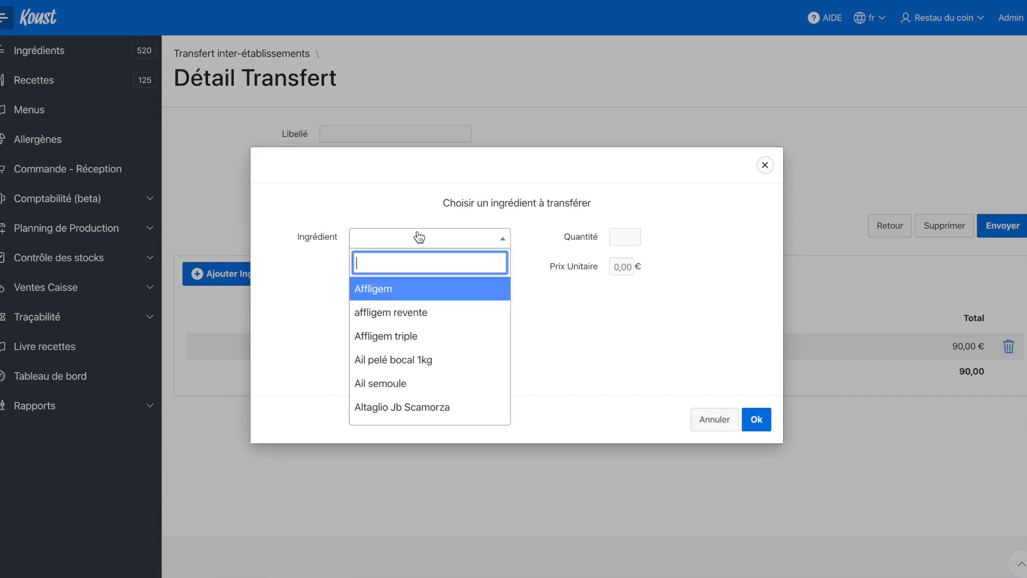
text(bana)
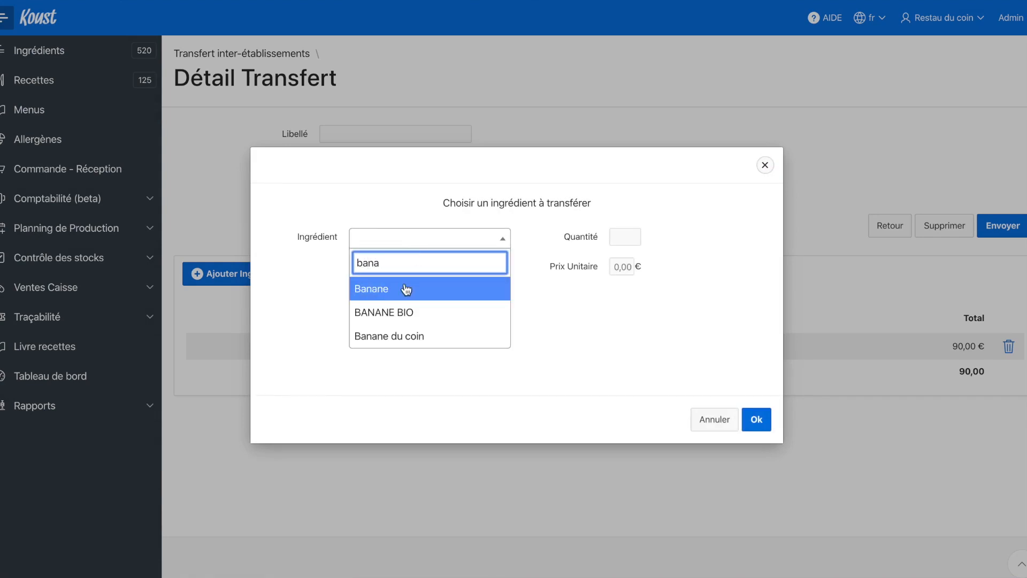
click(413, 289)
click(625, 235)
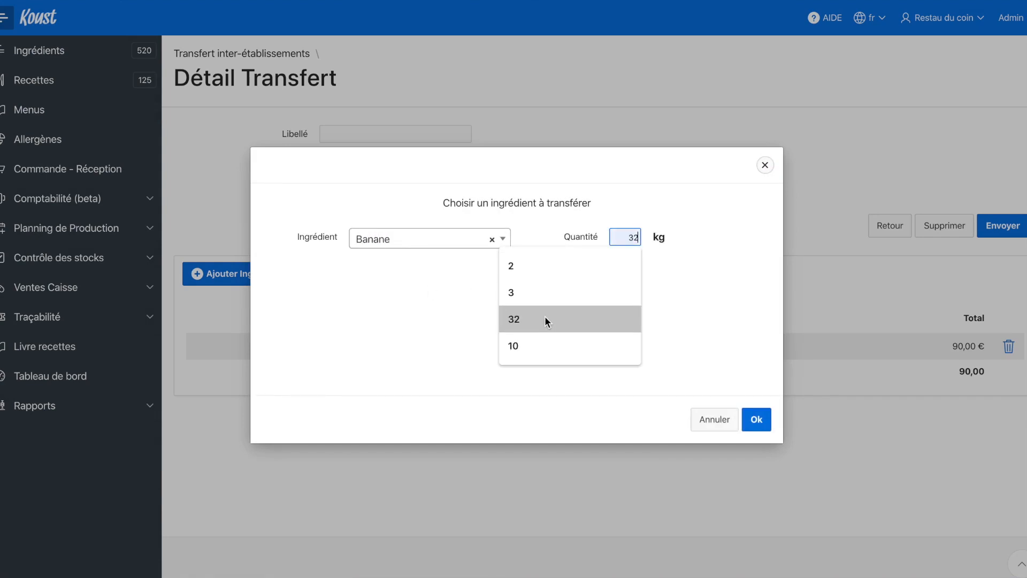
click(529, 344)
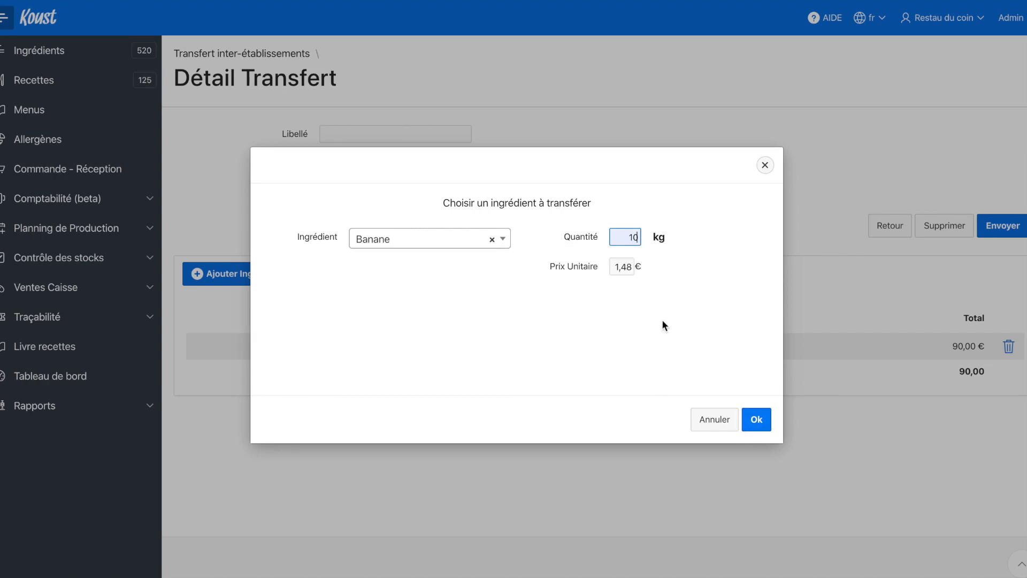
click(635, 267)
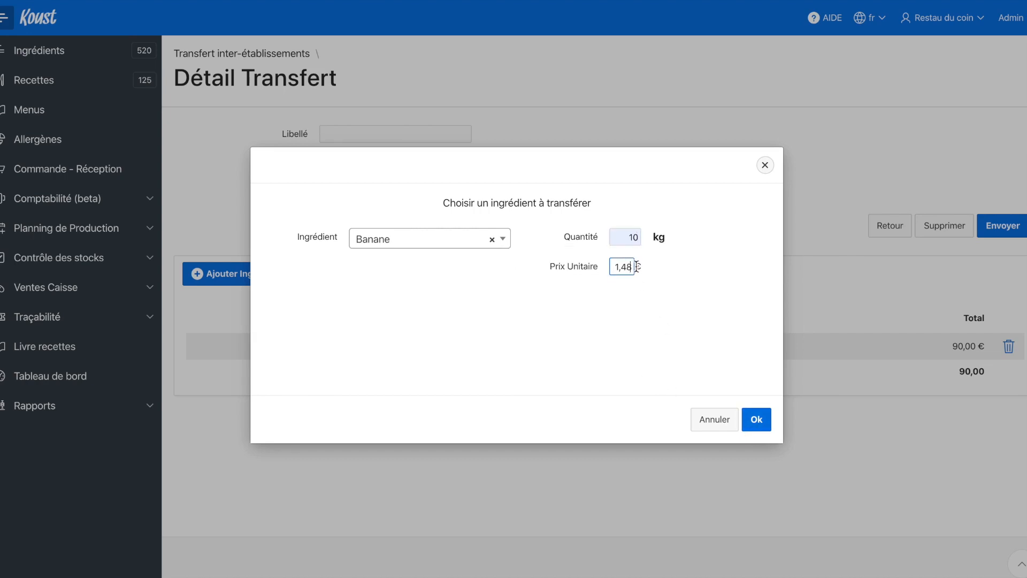
click(756, 422)
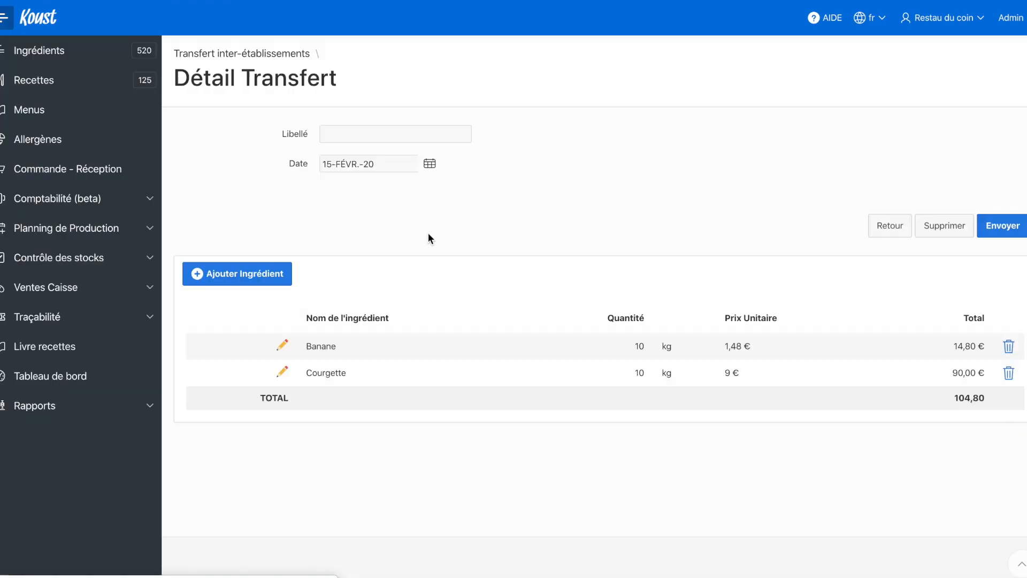
Step: Add 10 kg of the ingredient Pomme Golden vrac to the transfer
click(241, 274)
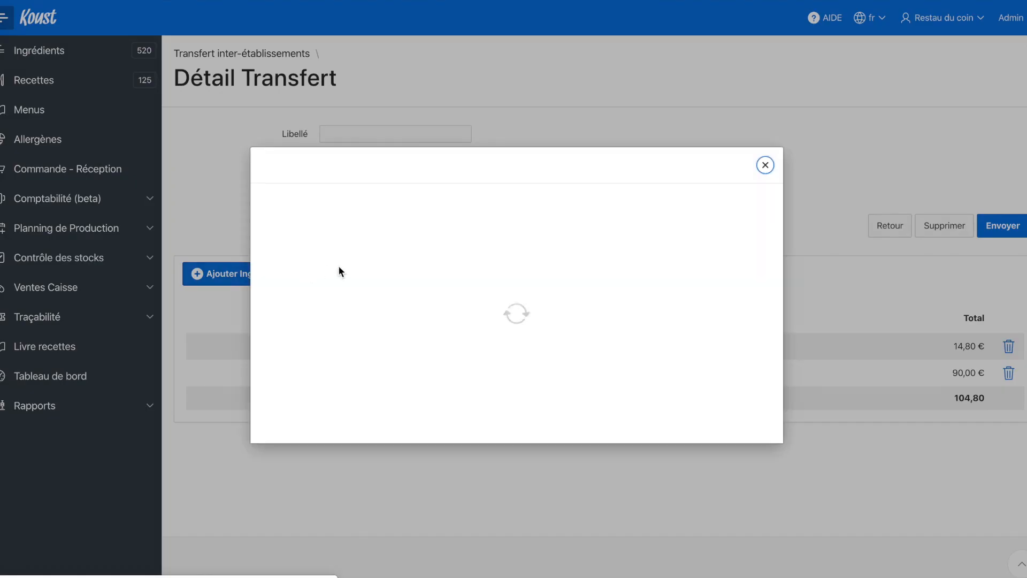
click(409, 242)
text(pomm)
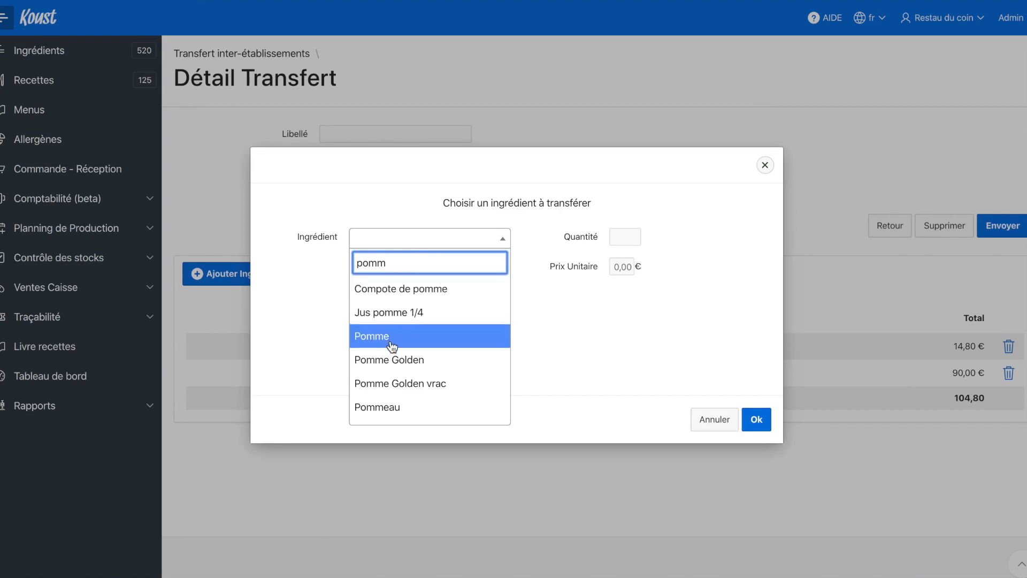
click(395, 383)
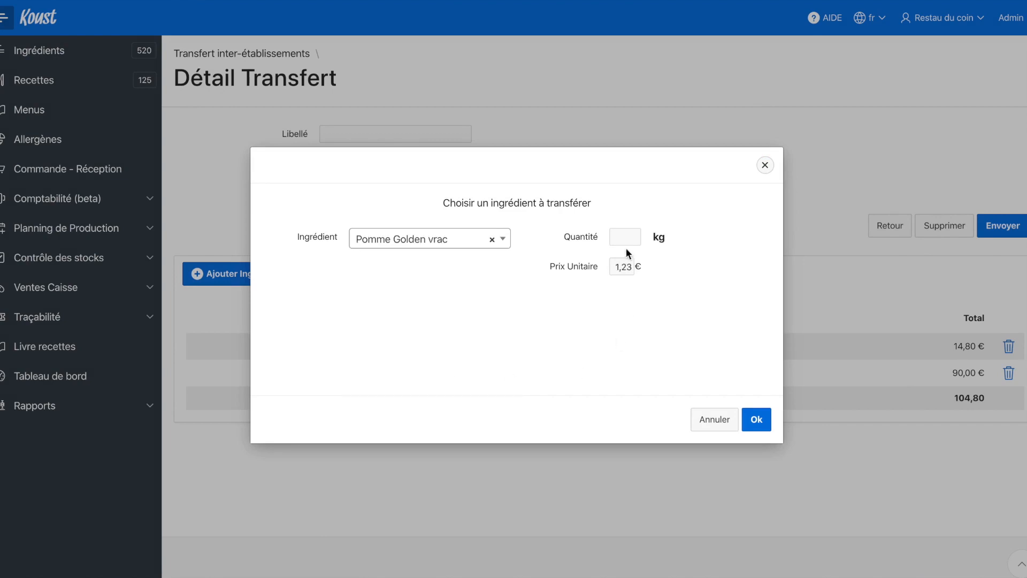
click(625, 239)
click(560, 348)
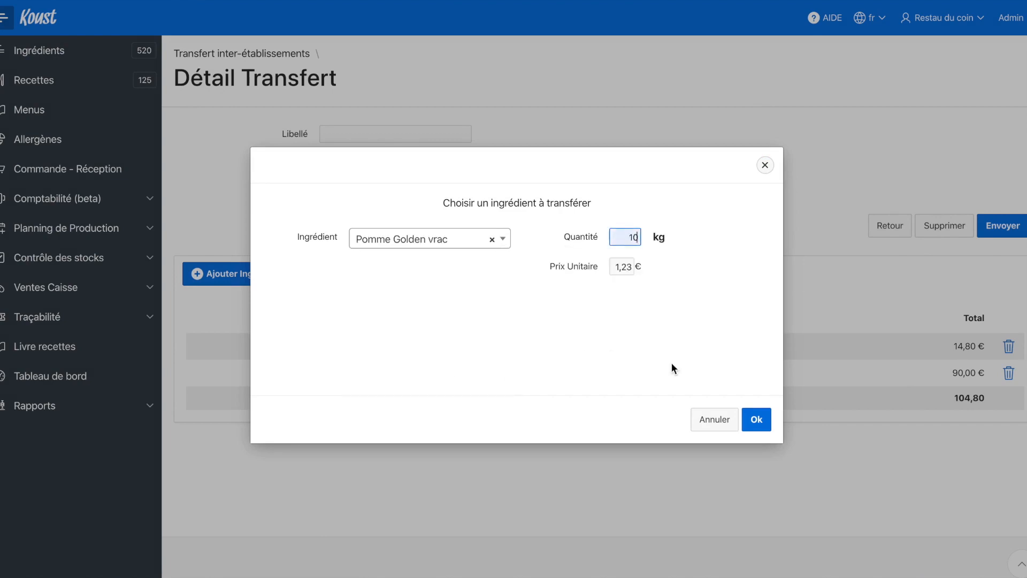
click(755, 419)
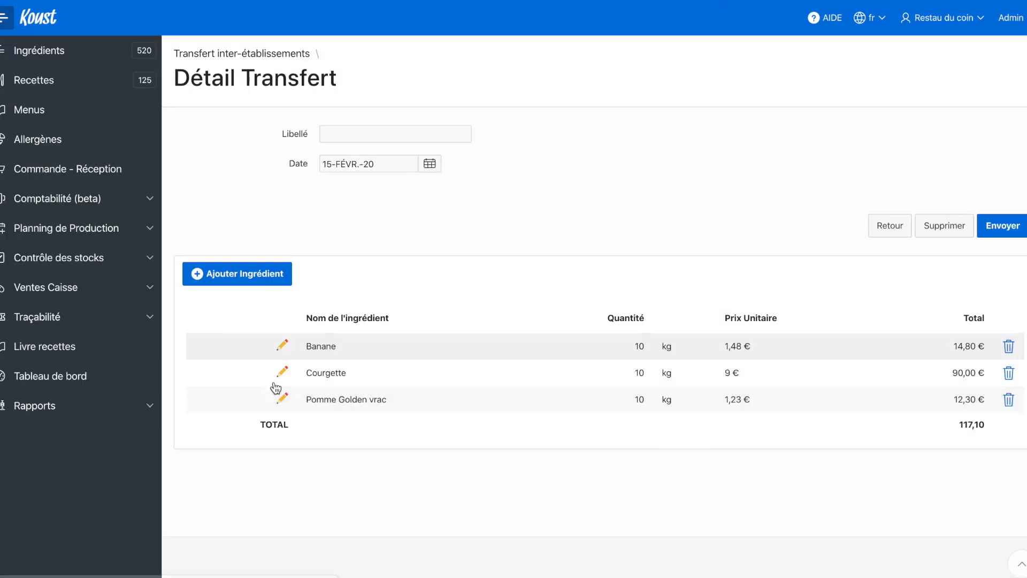
Step: Preview the draft's transfer form from the transfers overview, and send the draft to LE JARDIN 4
click(259, 54)
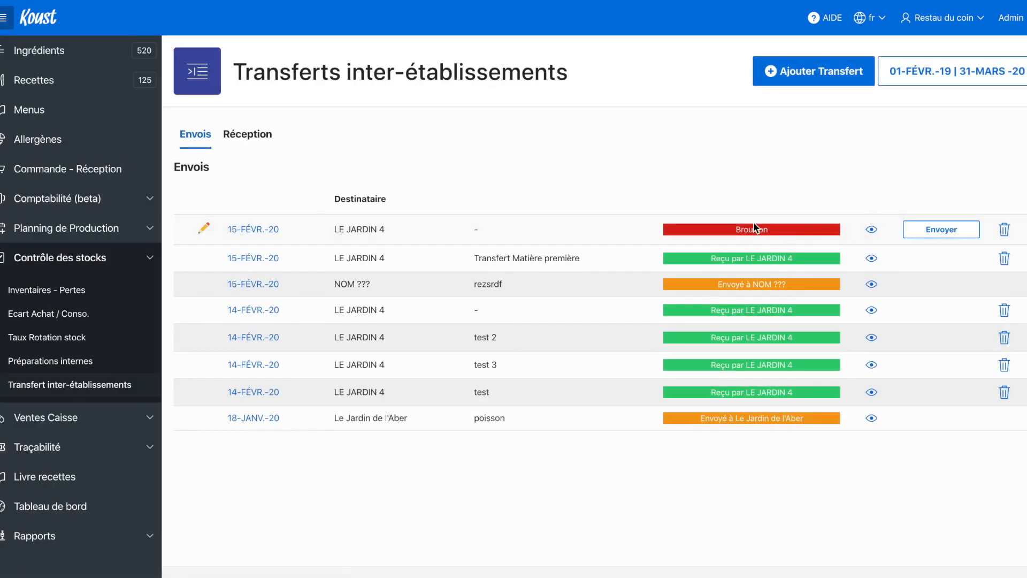
click(872, 229)
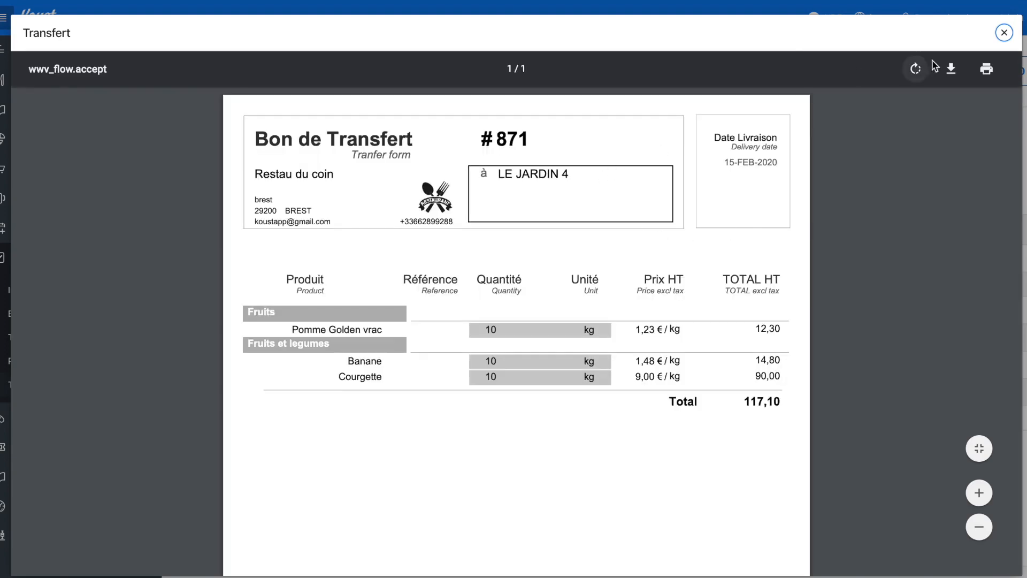
click(997, 33)
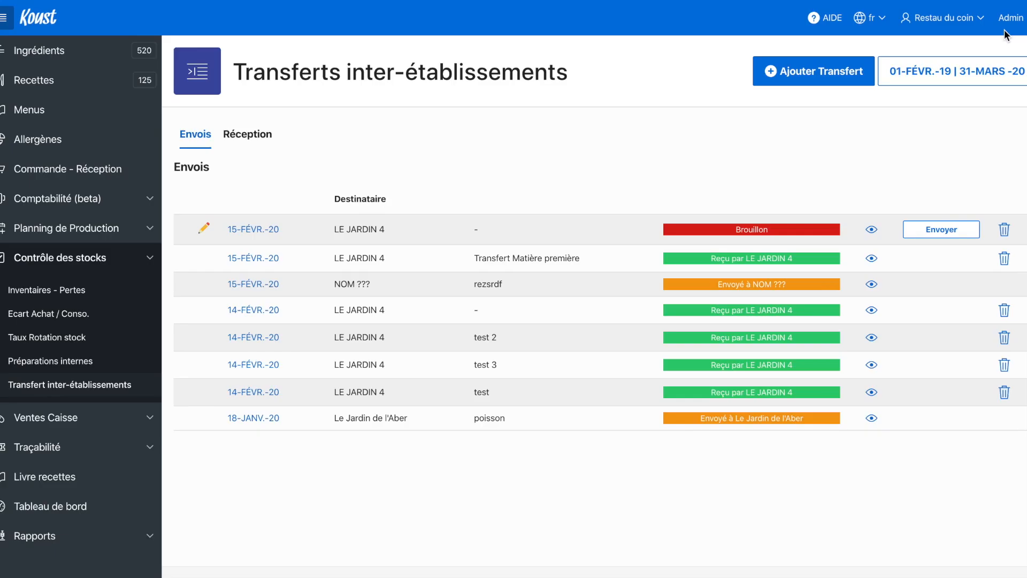
click(935, 234)
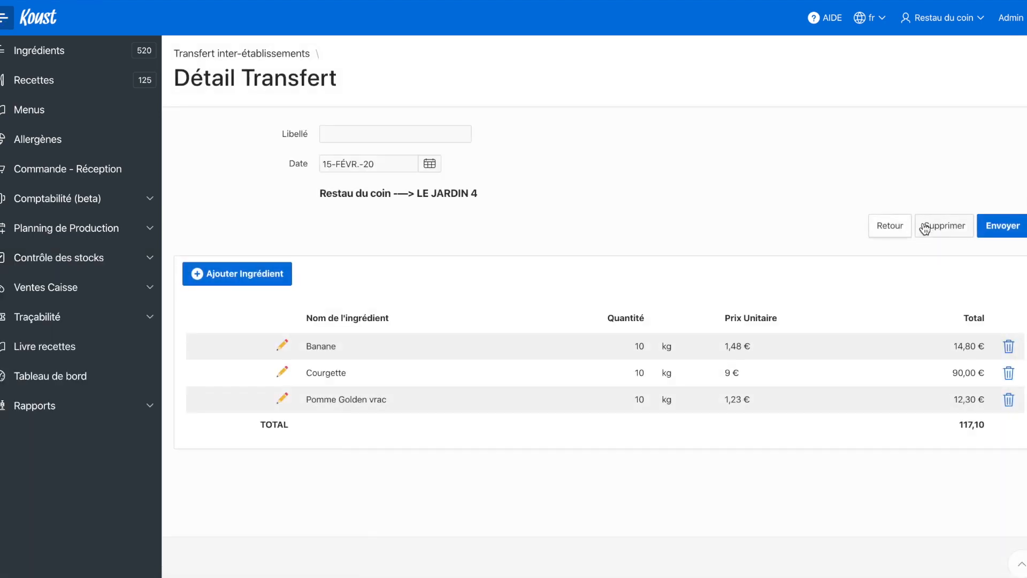
click(987, 227)
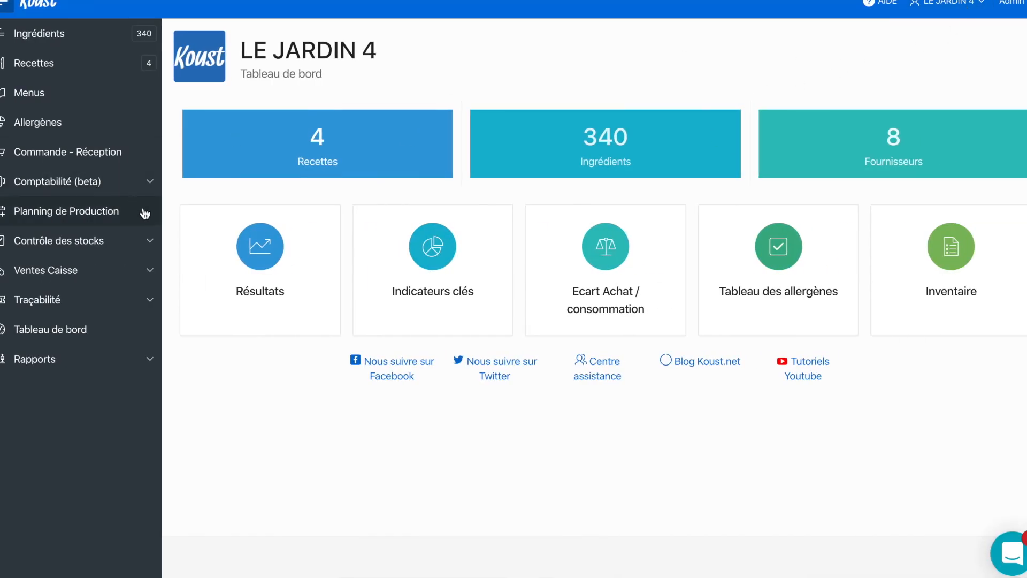
Step: In the LE JARDIN 4 account, start the reception of the pending 15-FÉVR.-20 transfer from Restau du coin
click(152, 240)
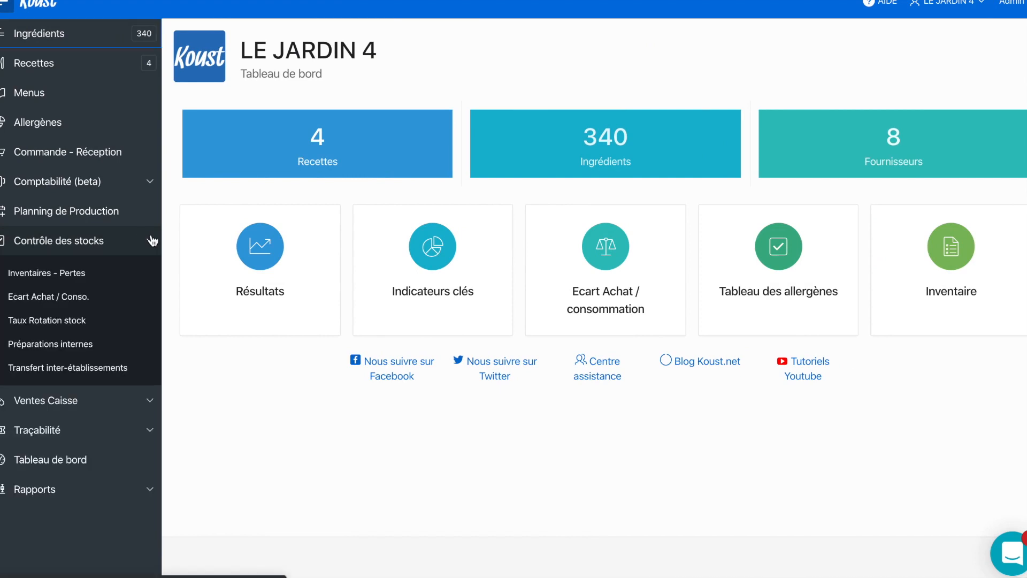
click(117, 366)
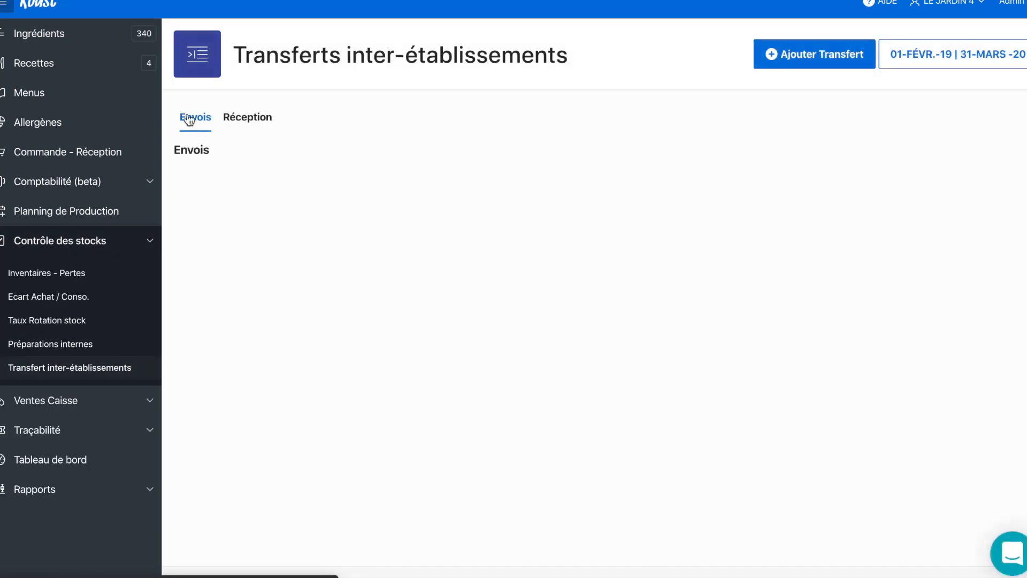
click(237, 124)
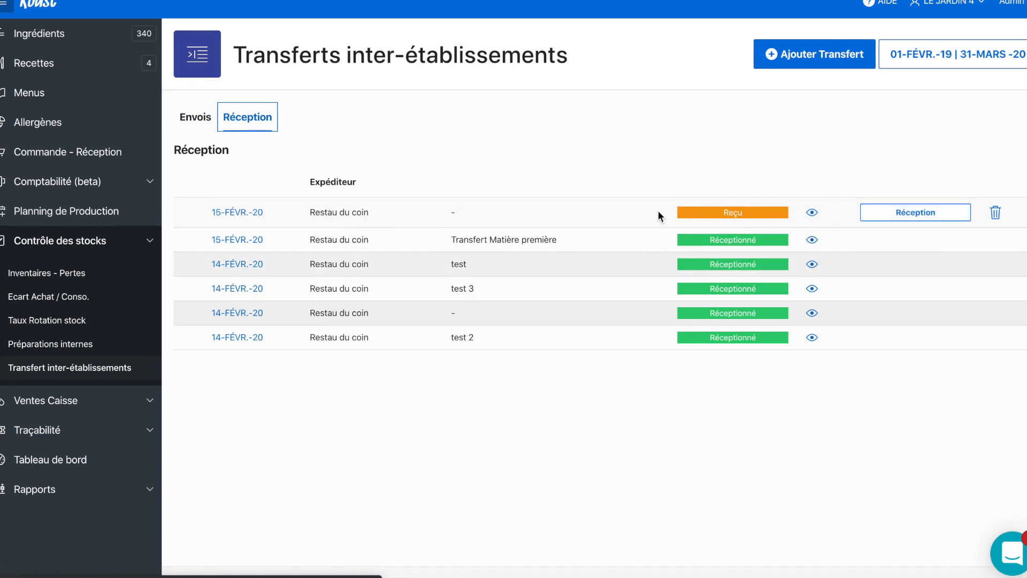
click(884, 214)
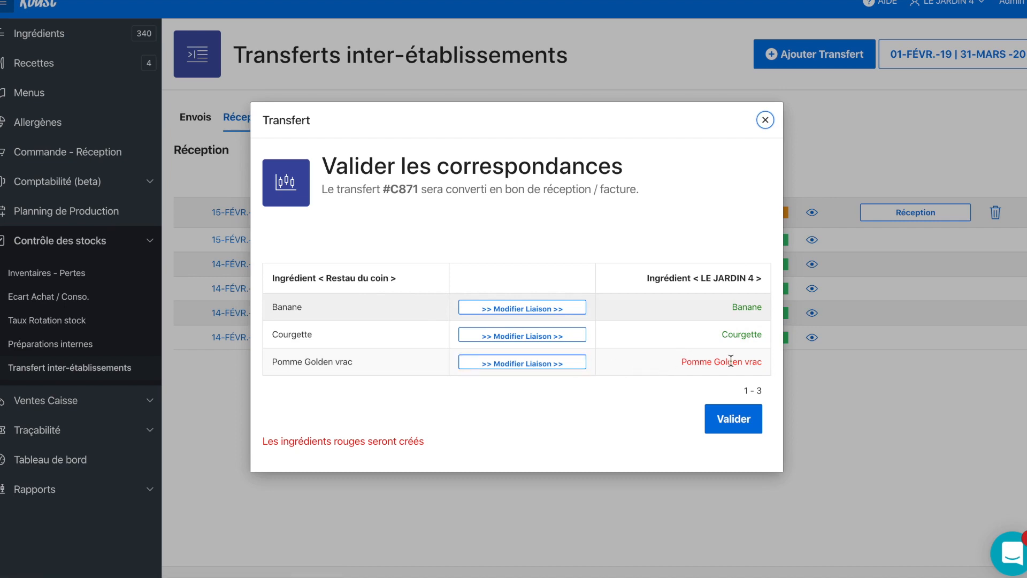
Step: Link the incoming Pomme Golden vrac to the destination product Pomme and validate the correspondence
click(521, 363)
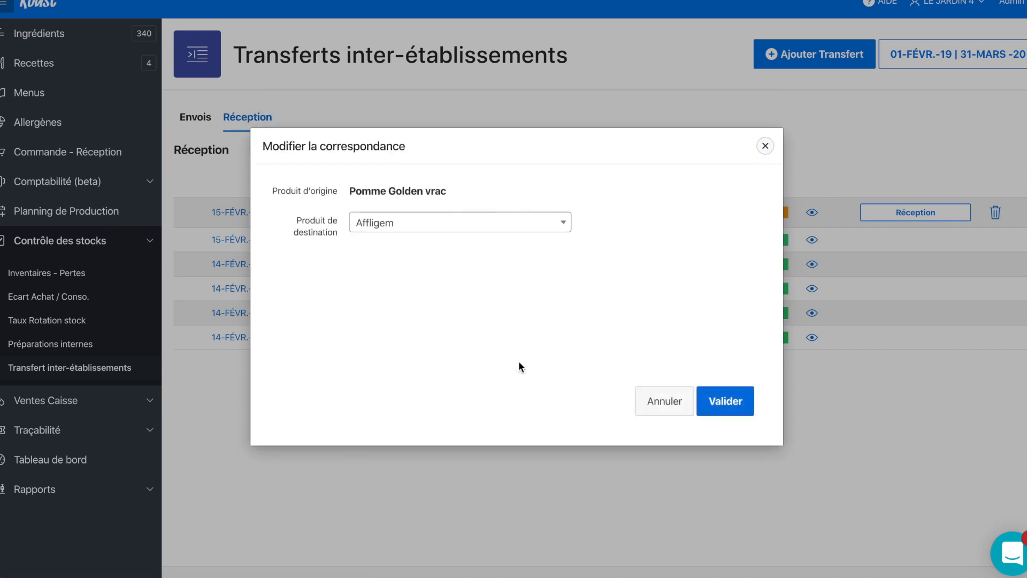
click(453, 222)
text(p)
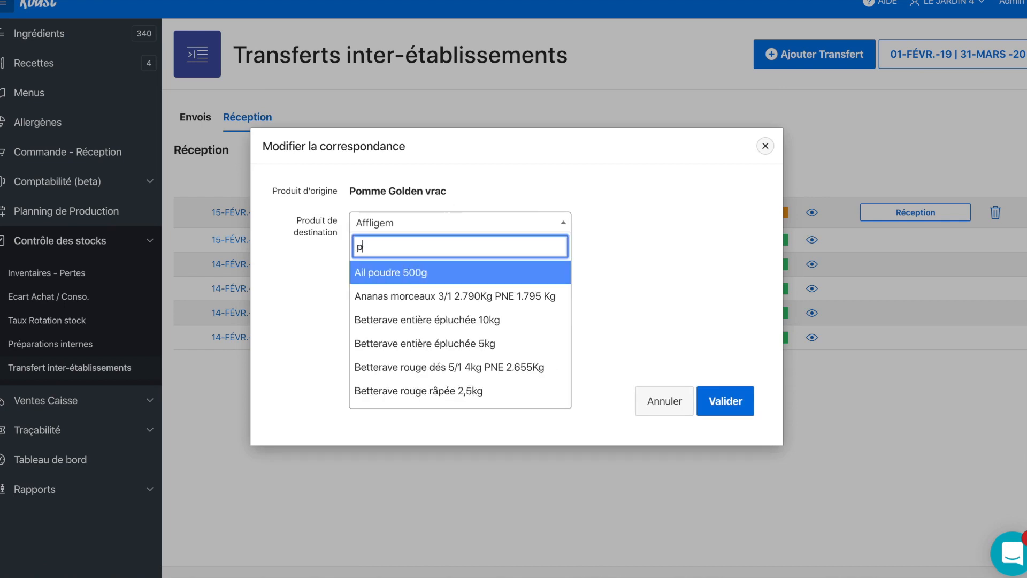
text(omm)
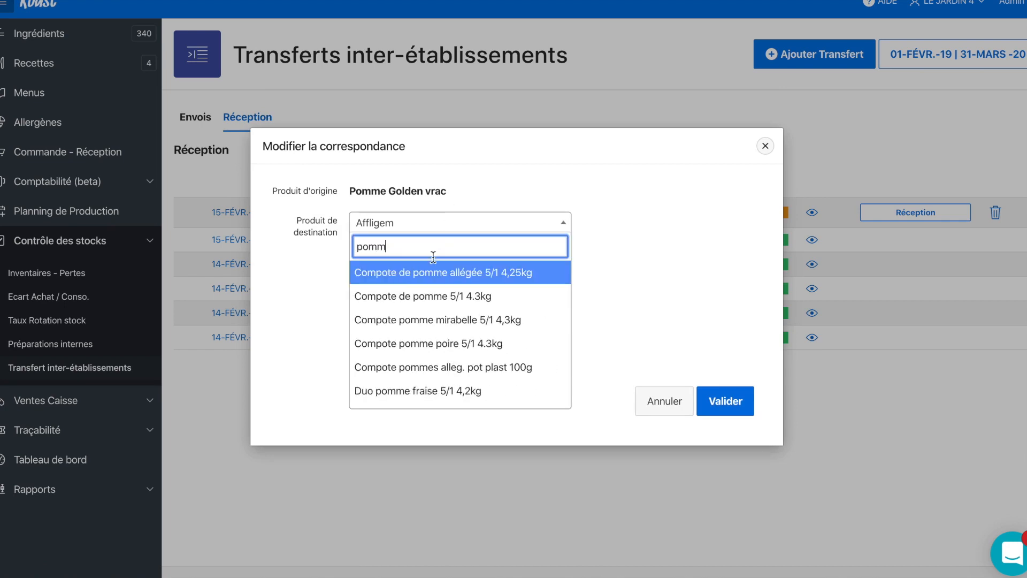
text(e)
scroll(417, 322, down, 3)
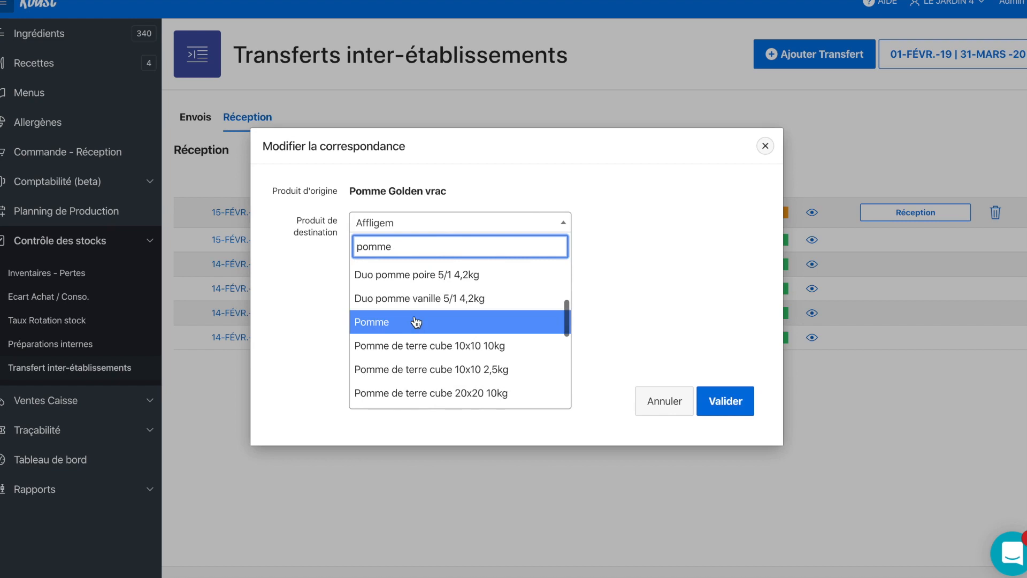
click(419, 322)
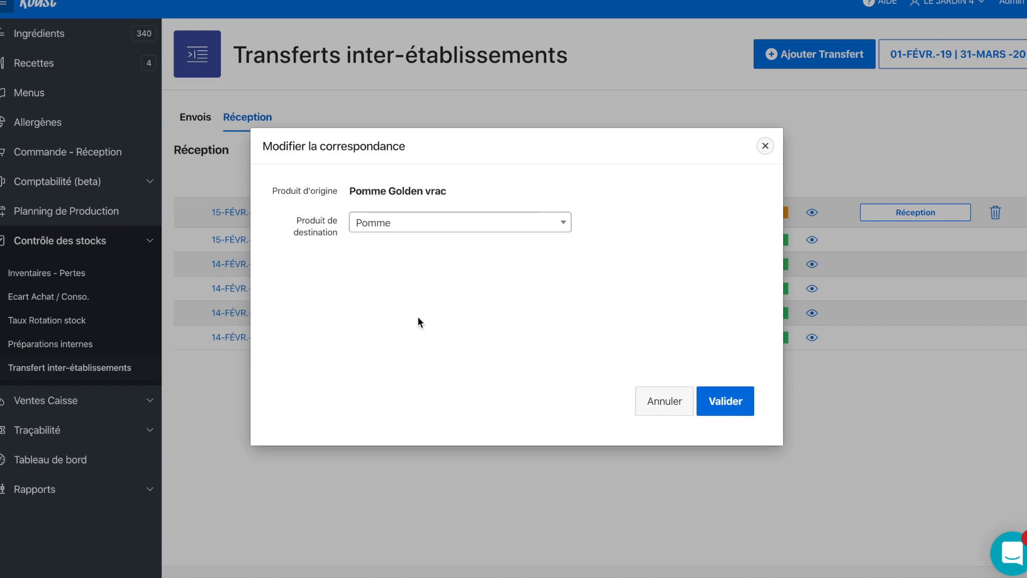
click(714, 400)
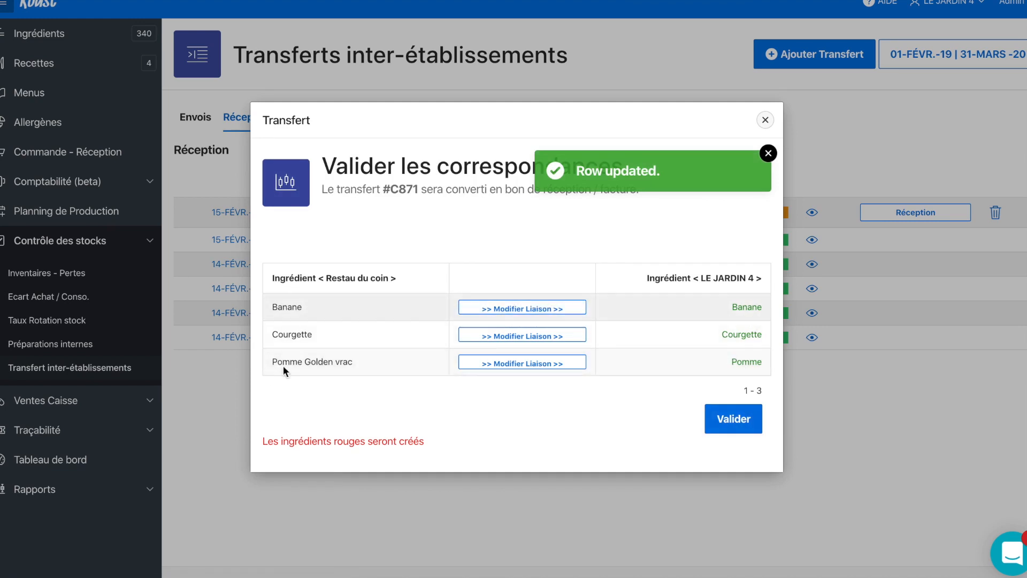
Step: Validate the three ingredient correspondences to receive the Restau du coin transfer at LE JARDIN 4
click(734, 418)
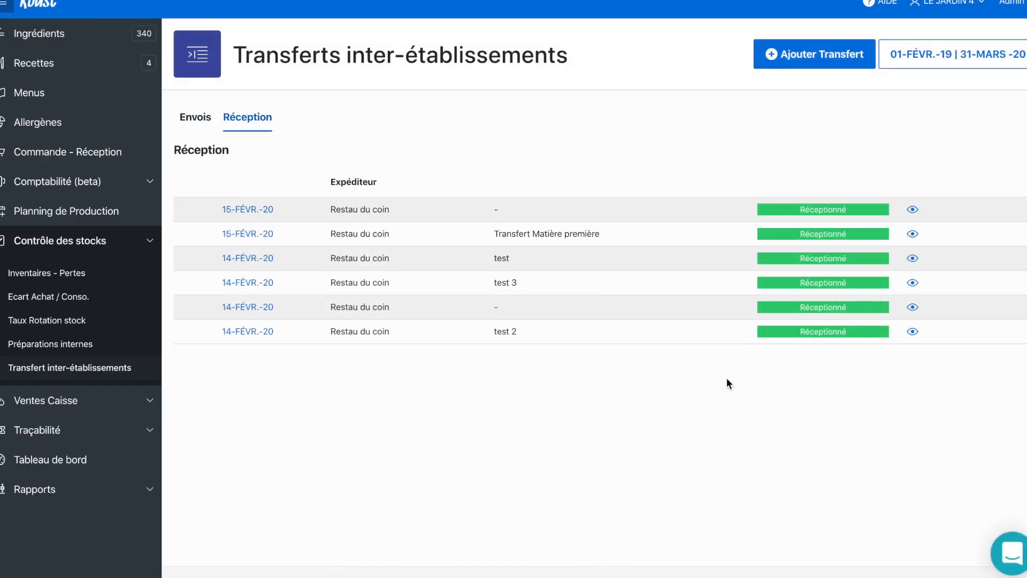
Step: Check the stock details of the ingredient Courgette in the LE JARDIN 4 account
click(60, 37)
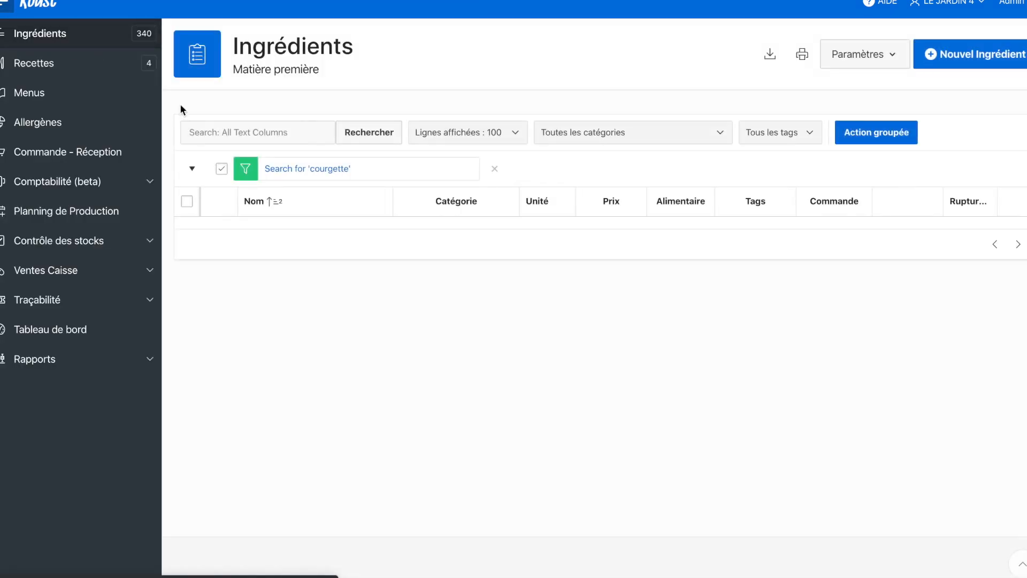
click(264, 234)
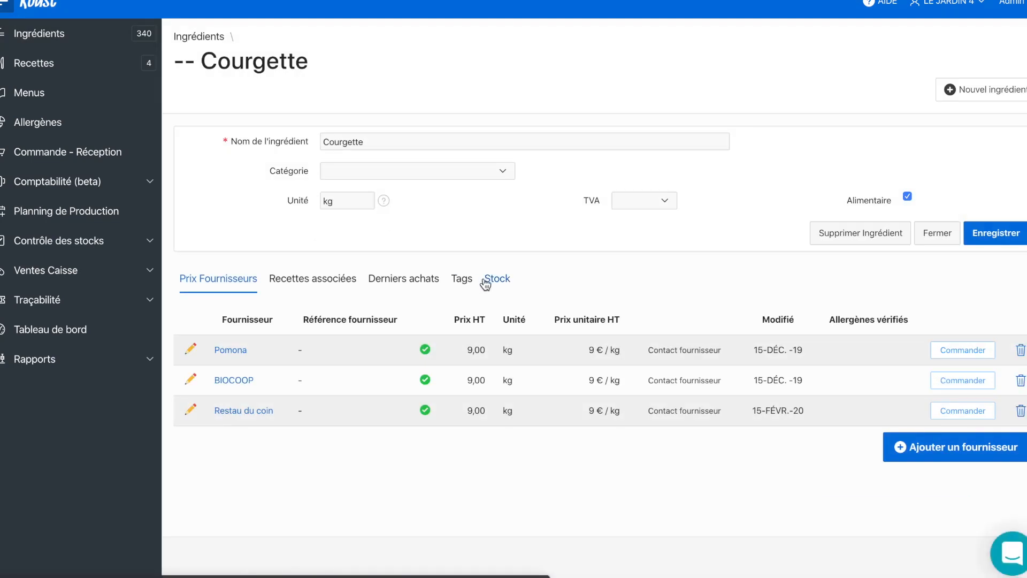
click(508, 283)
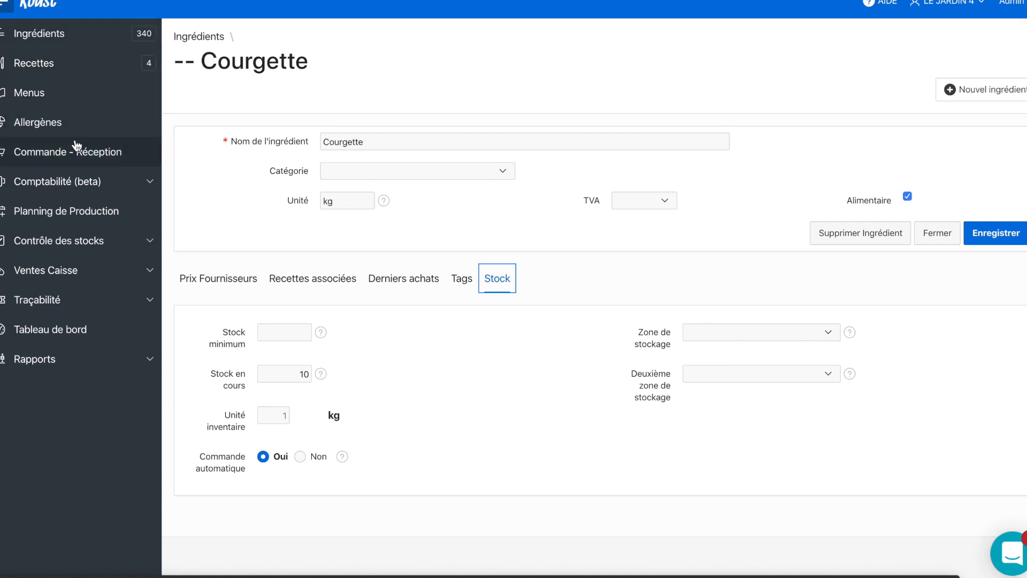
Step: Look up the supplier receptions of LE JARDIN 4 and open the first-listed Restau du coin delivery dated 15-FÉVR.-20
click(148, 182)
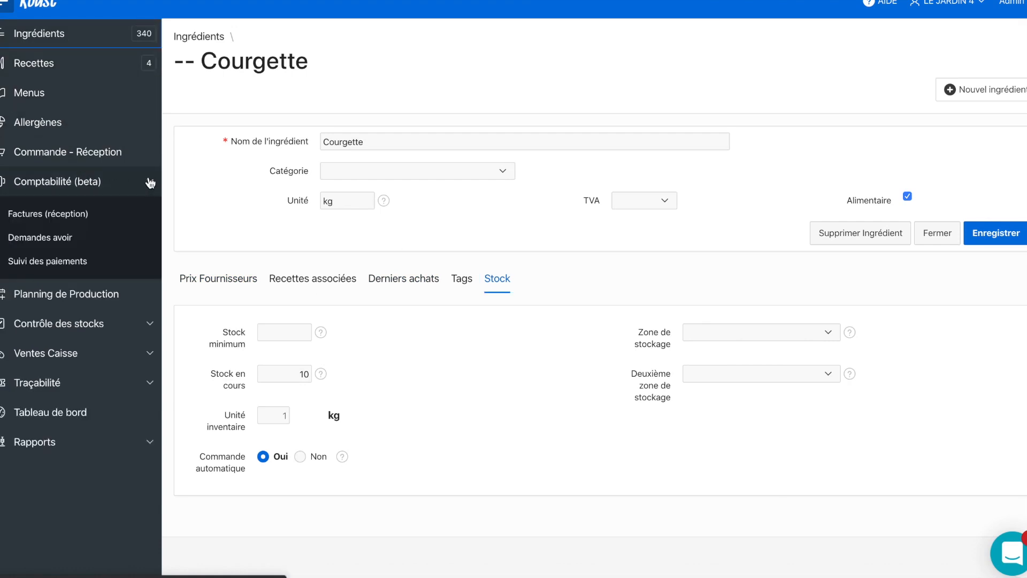
click(123, 154)
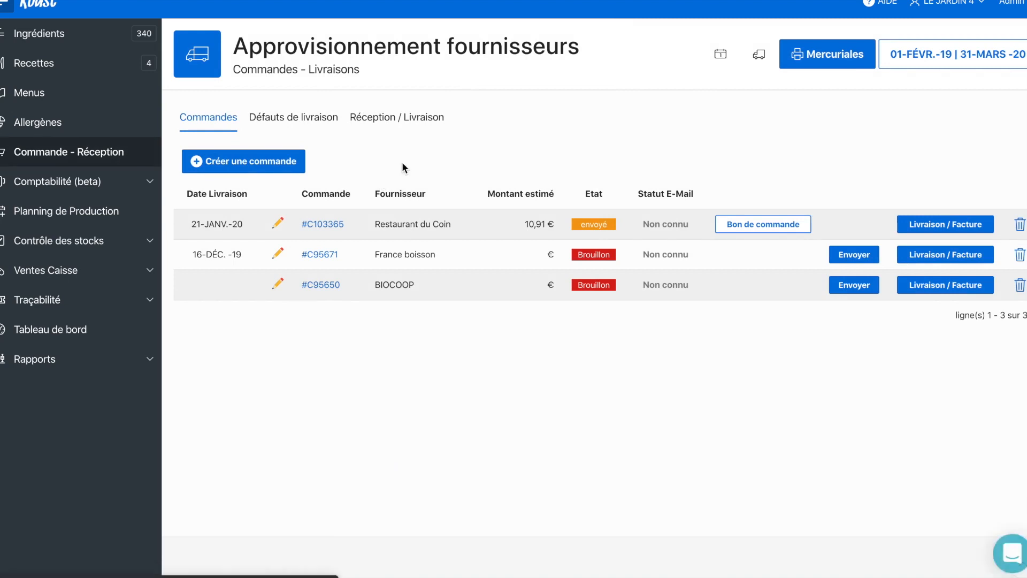
click(413, 123)
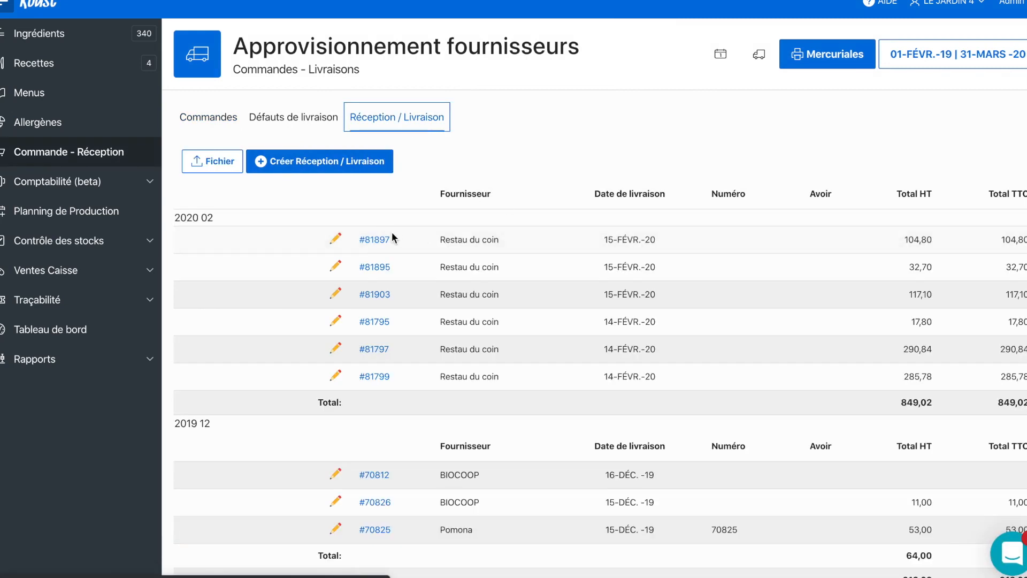
click(374, 240)
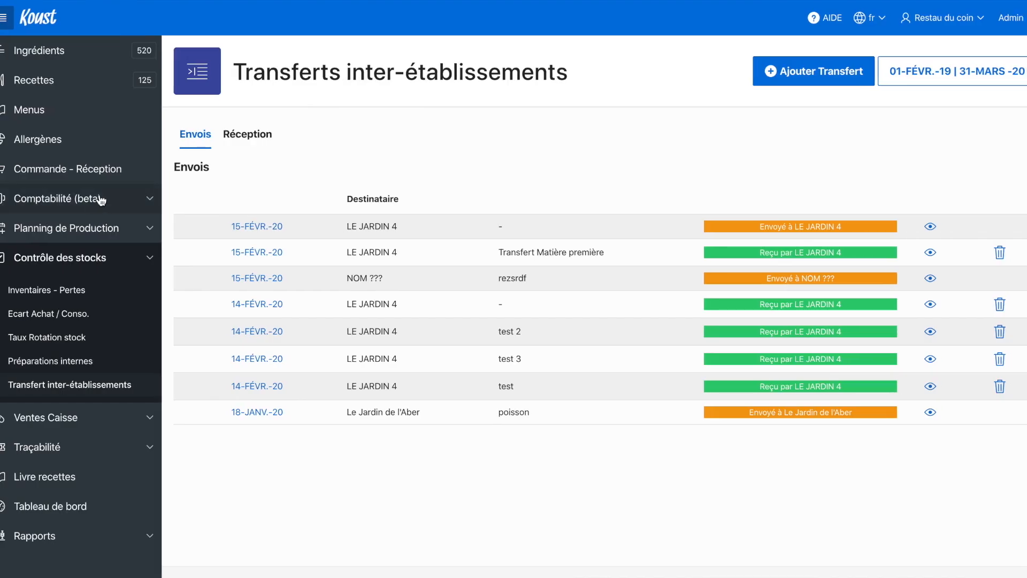
Step: In the Restau du coin account, view the LE JARDIN 4 delivery invoice dated 15-FÉVR.-20 with Courgette, Banane and Pomme
click(110, 175)
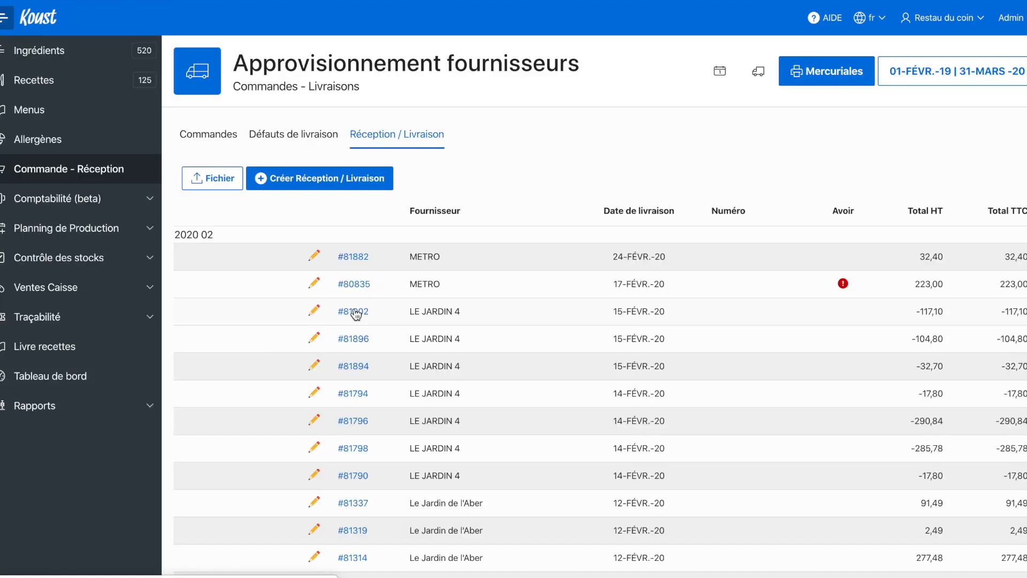
click(223, 309)
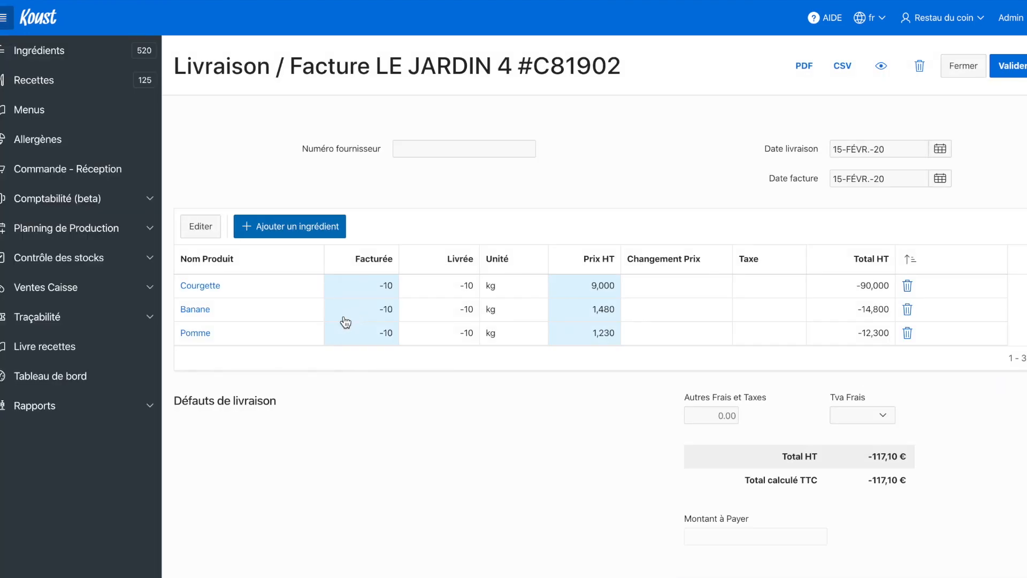